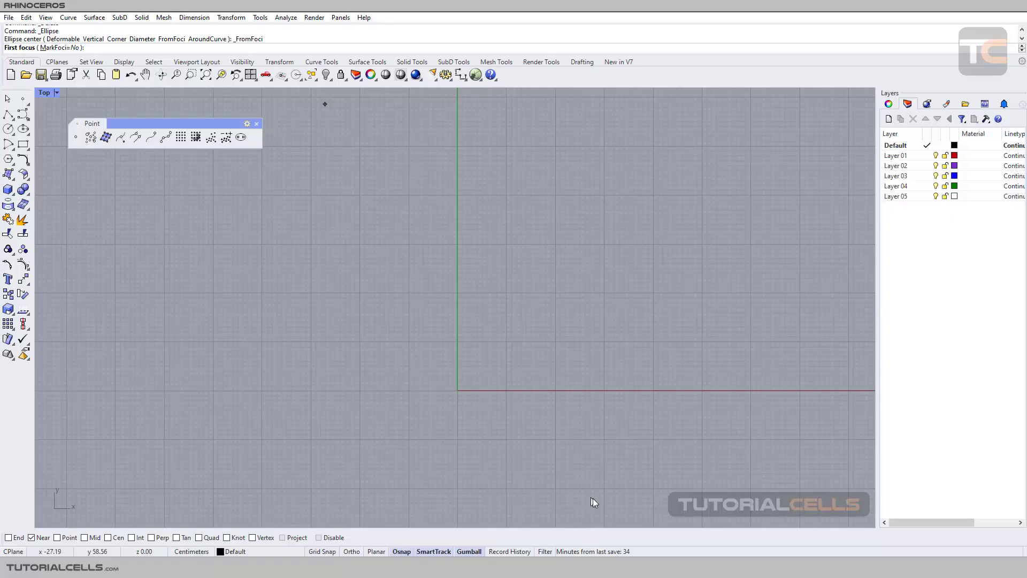
Step: Cancel the pending Ellipse FromFoci prompt and bring up the Ellipse tool options in the left toolbar
click(6, 101)
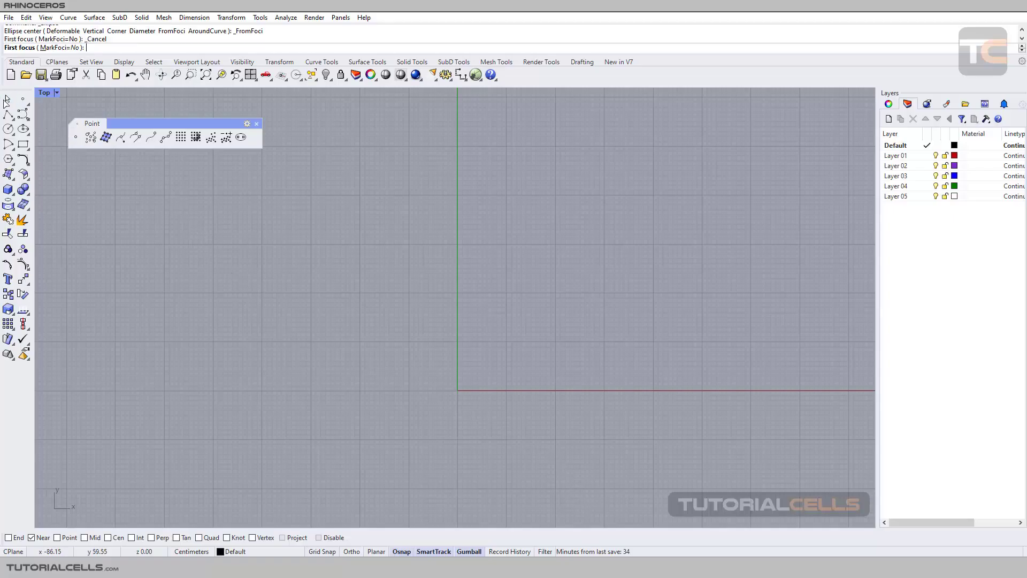
key(Escape)
click(30, 103)
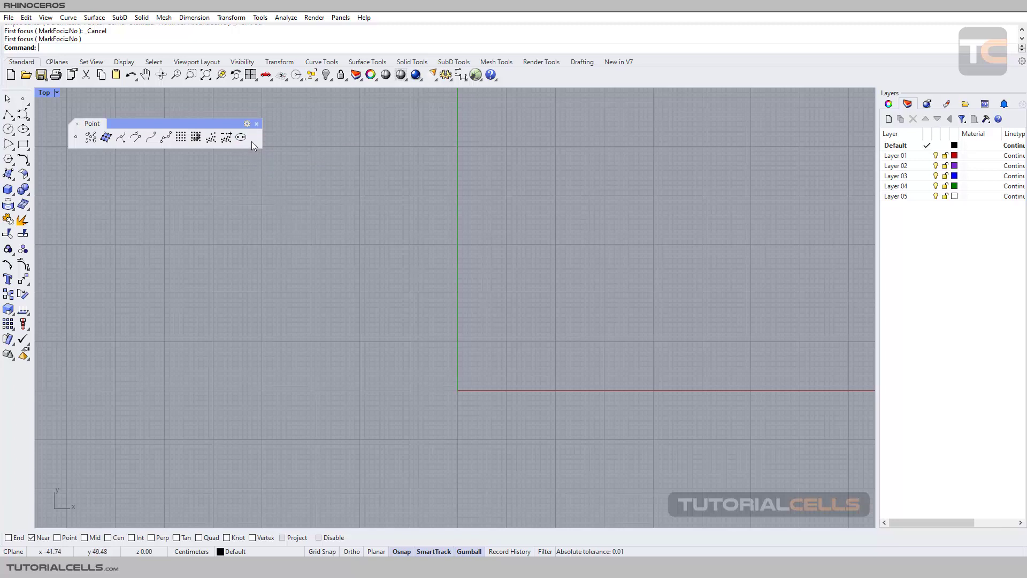
click(23, 129)
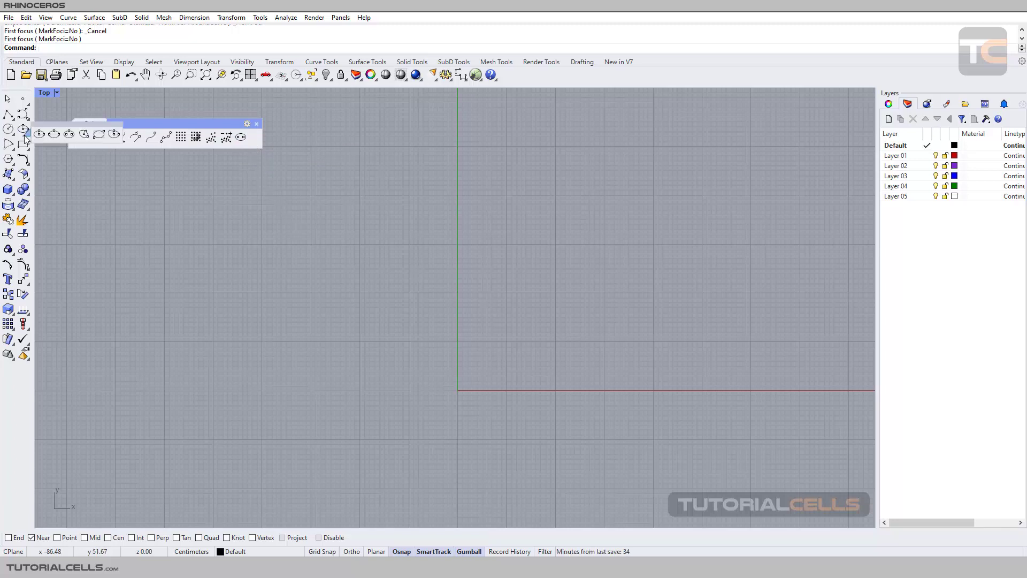
Step: Draw an ellipse from two foci left of the vertical axis with eccentricity 0.817516, then select it
click(68, 135)
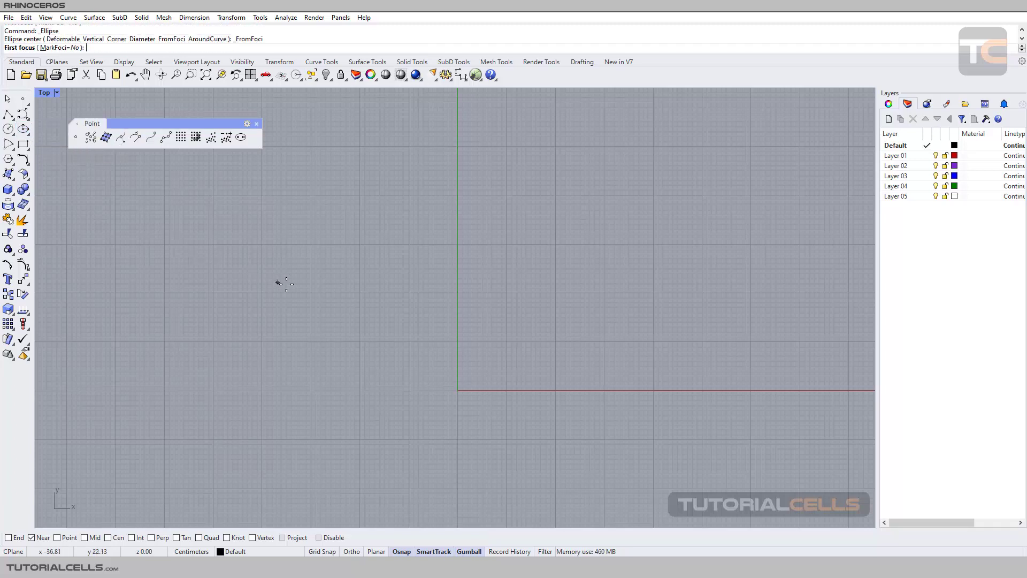
click(281, 309)
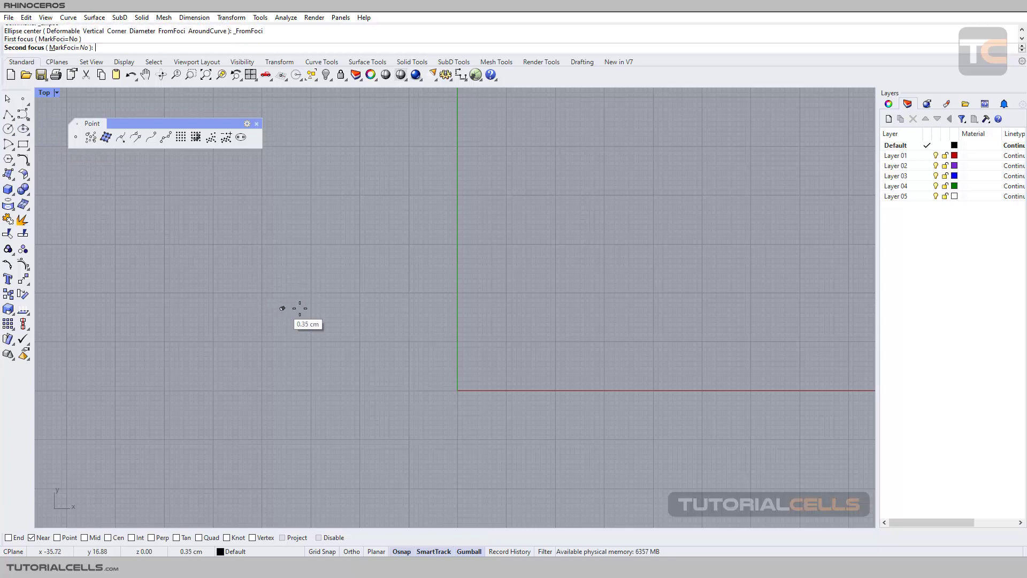
click(456, 309)
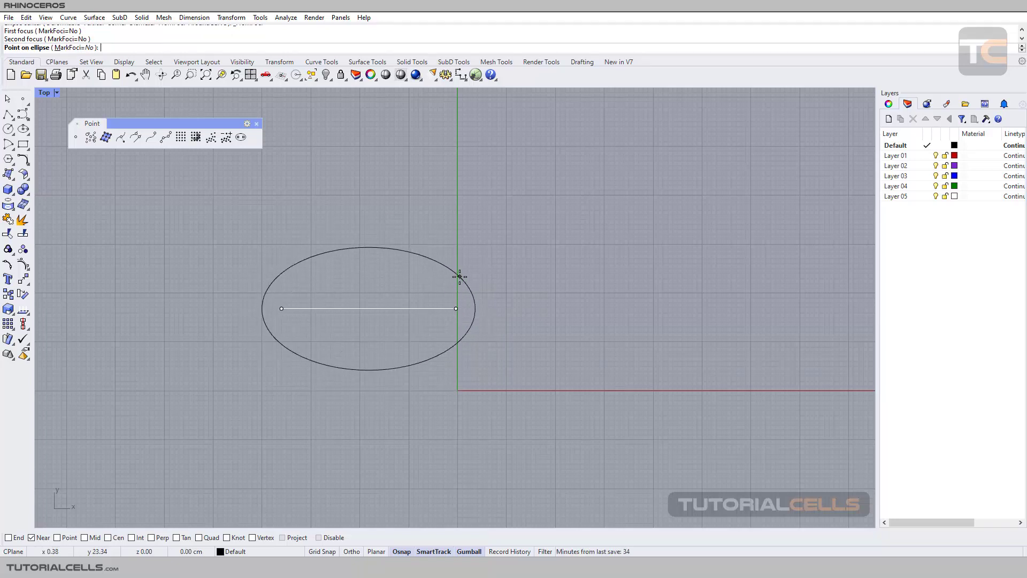
click(458, 275)
click(331, 251)
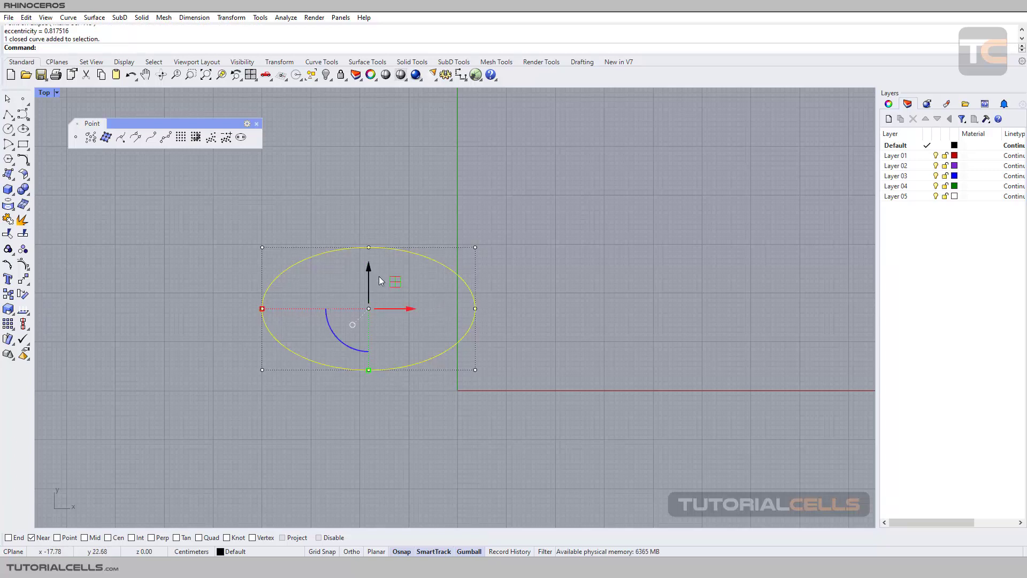
click(425, 235)
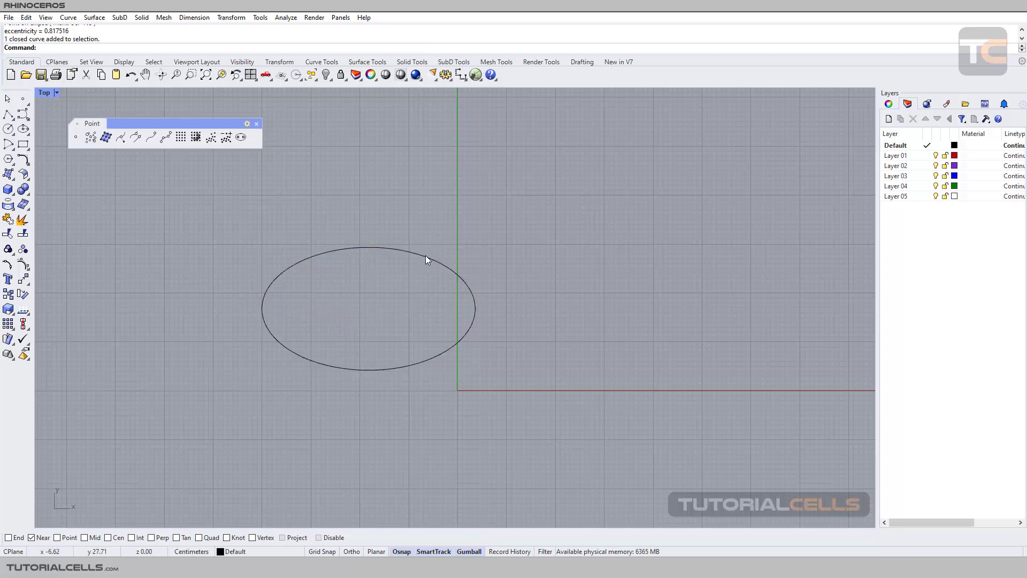
Step: Mark the ellipse's two foci as points using MarkFoci with DrawAxis=No, then select both points
click(425, 256)
click(418, 233)
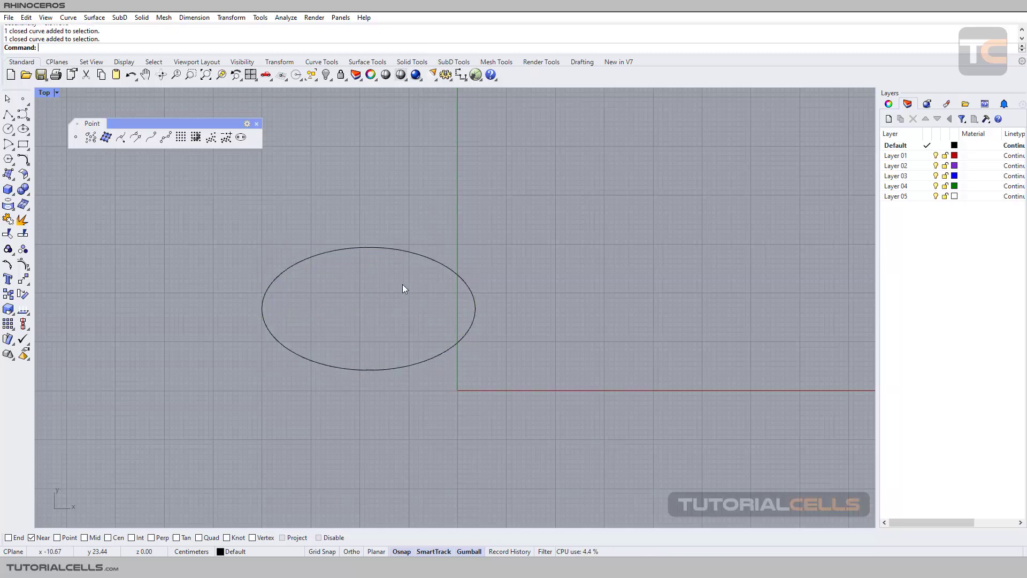
click(245, 140)
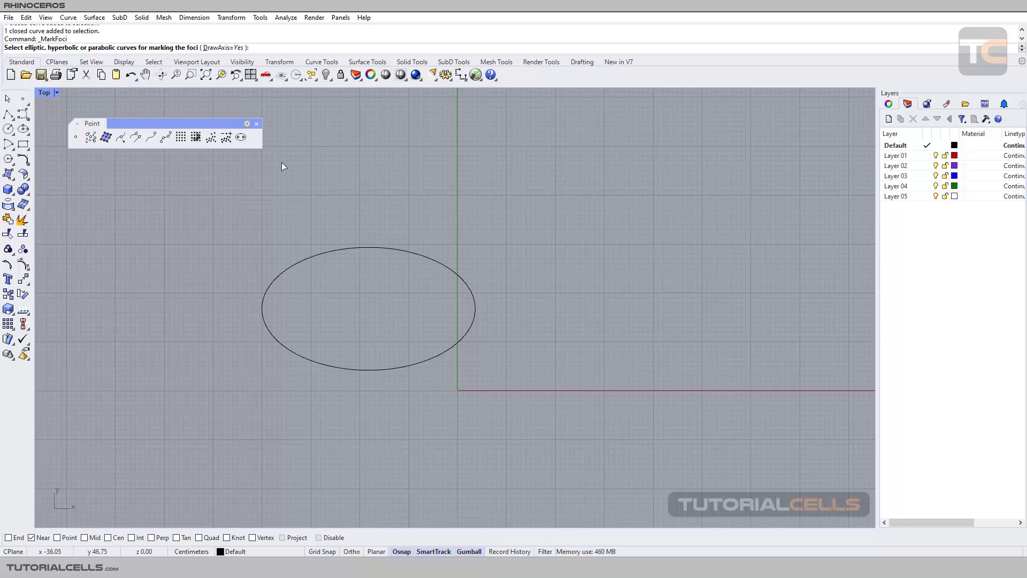
click(225, 49)
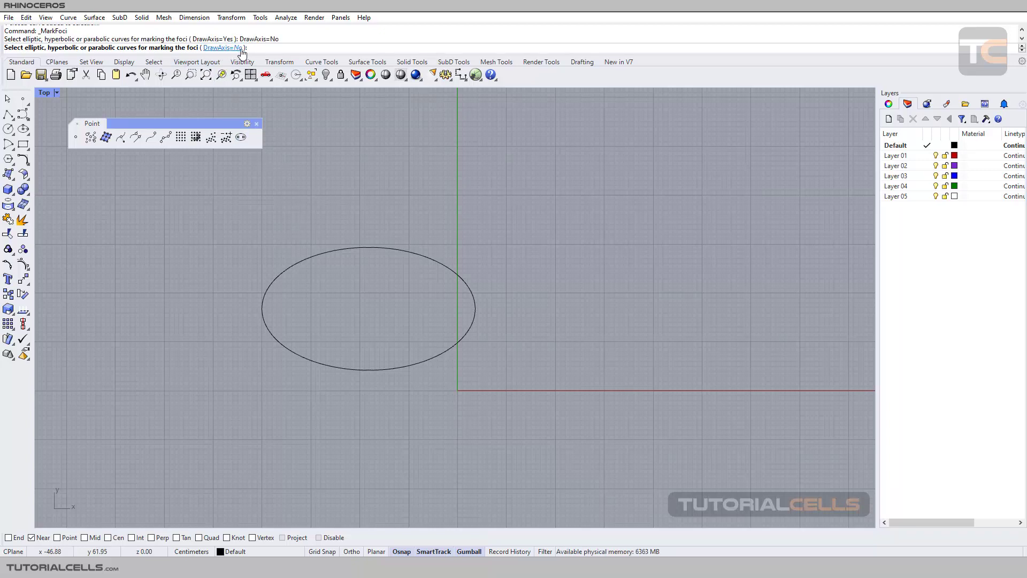
click(310, 258)
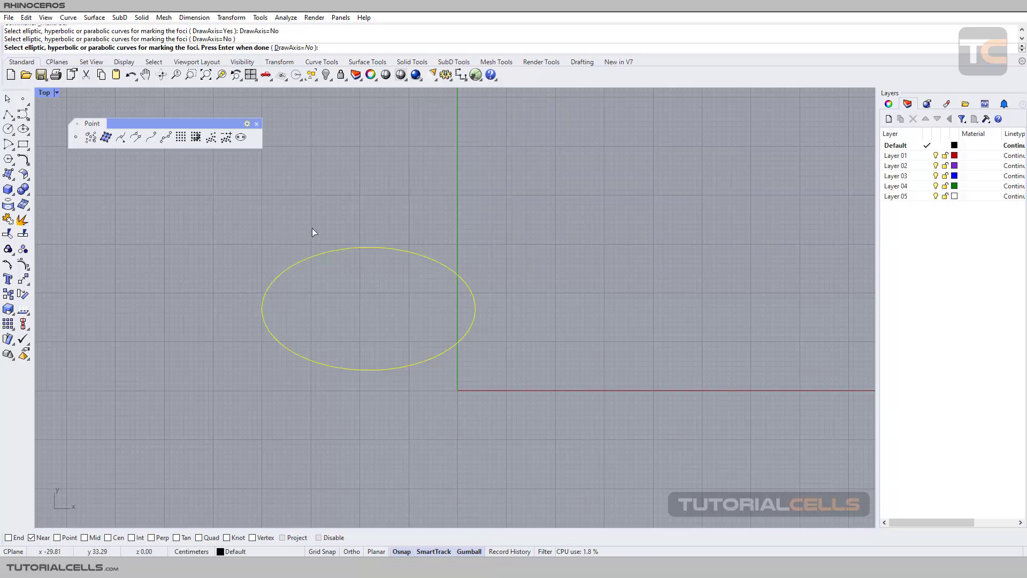
key(Return)
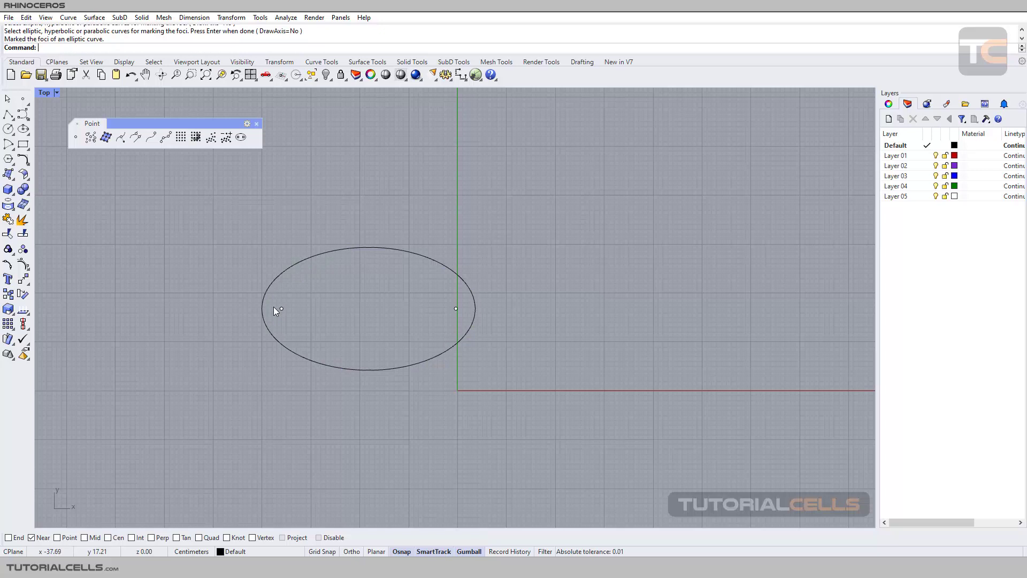
drag(274, 298, 464, 319)
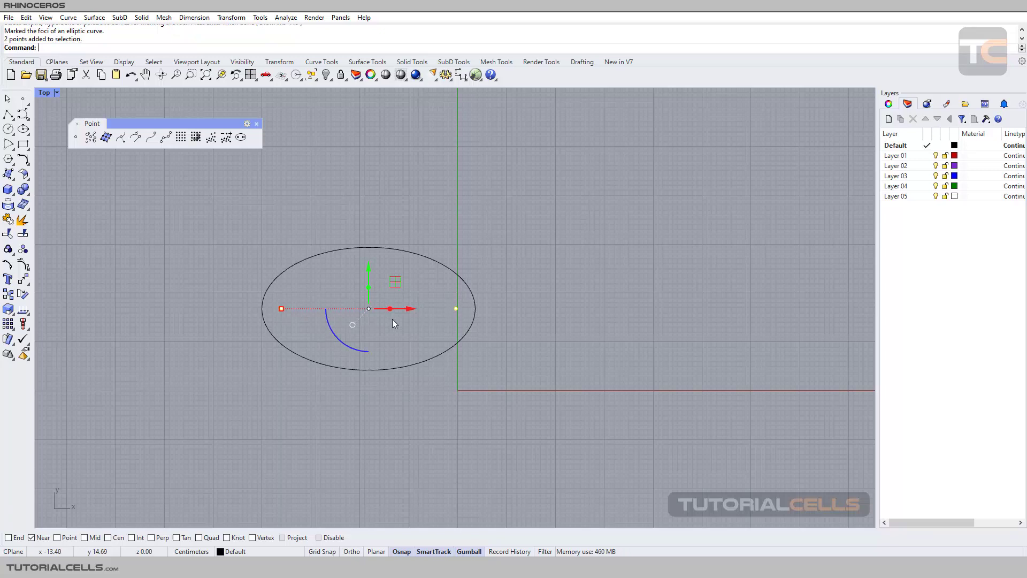
Step: Lock the ellipse and its two foci points, then pan the Top view toward empty space on the right
key(Escape)
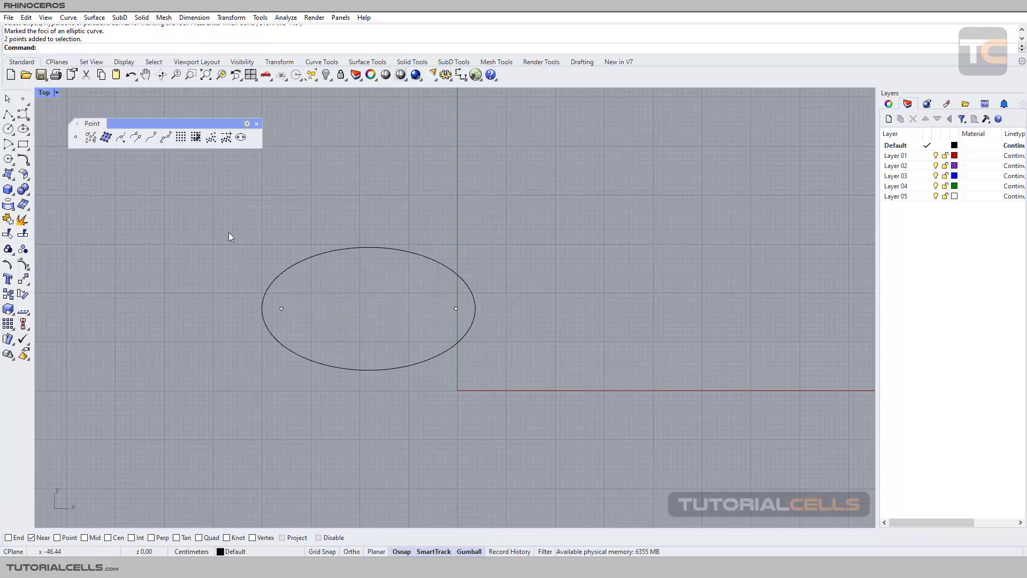
drag(229, 236, 514, 383)
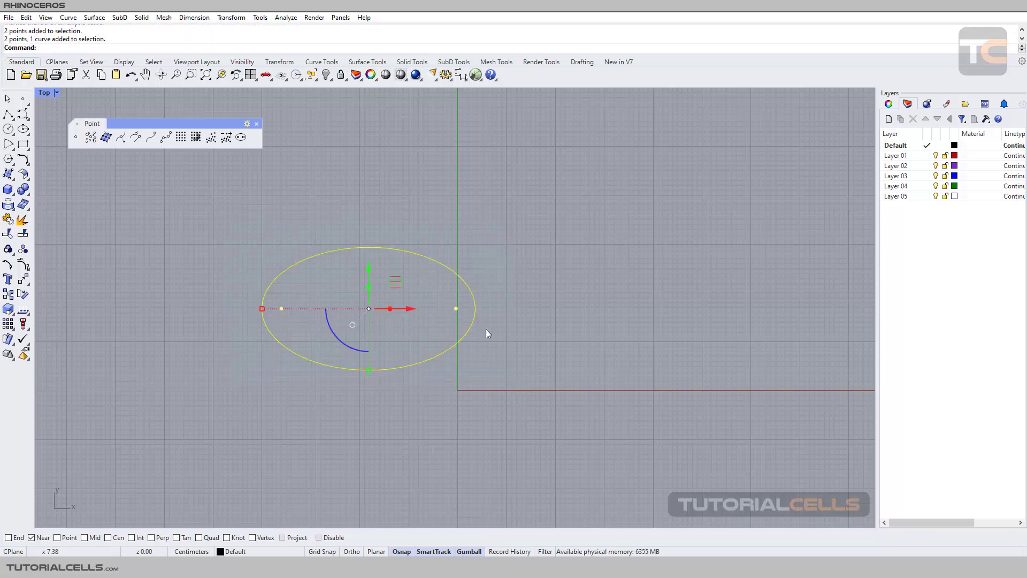
middle_click(508, 235)
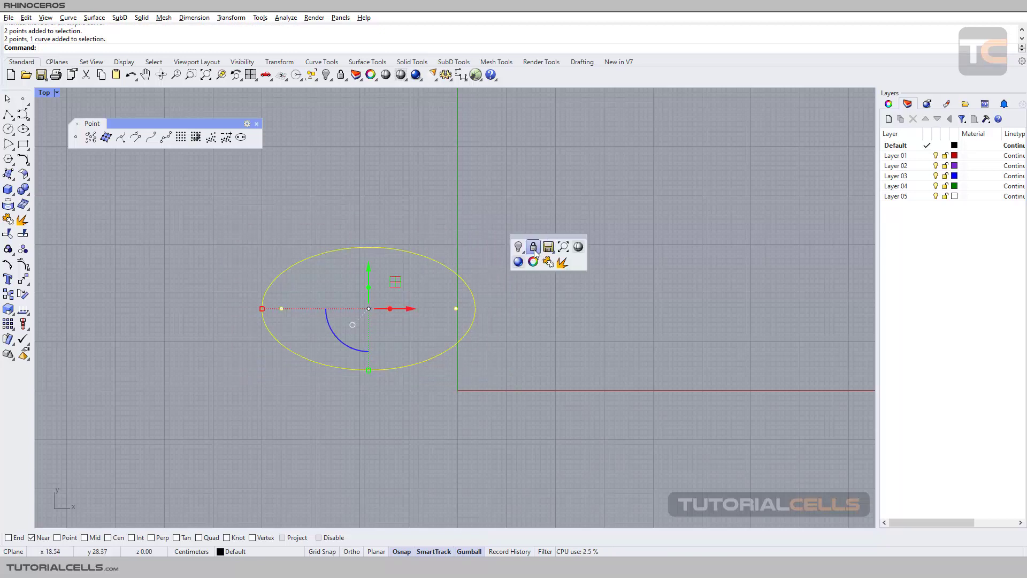
click(534, 254)
key(Return)
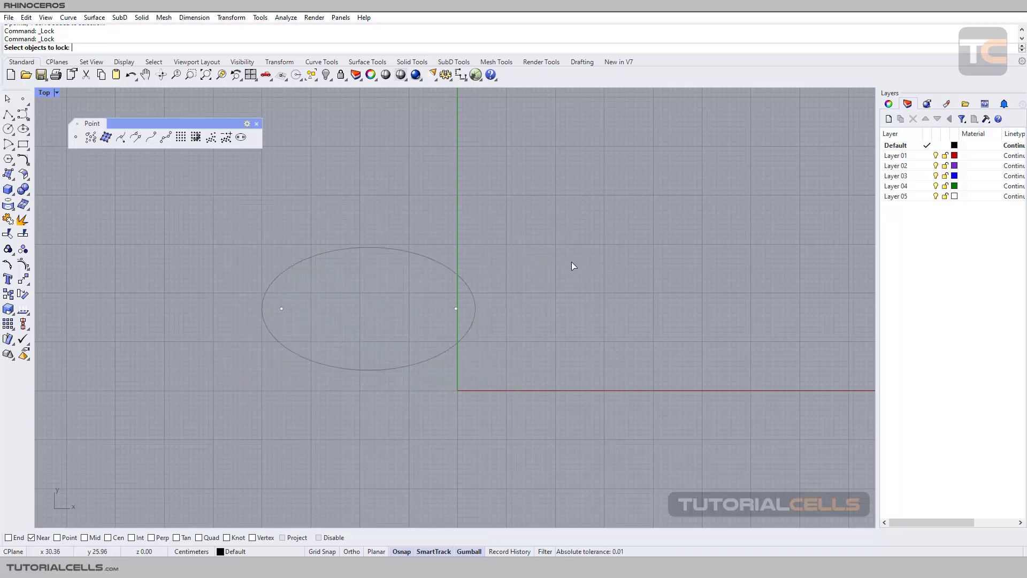
key(Escape)
right_drag(525, 236, 367, 214)
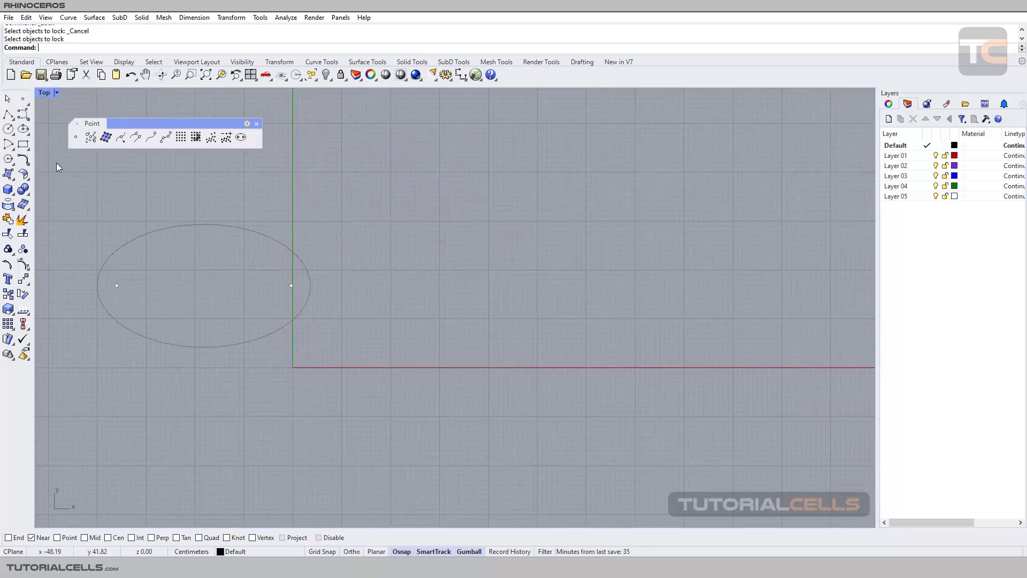
Step: Draw an arc from its centre, placed right of the vertical axis and above the horizontal axis
click(6, 159)
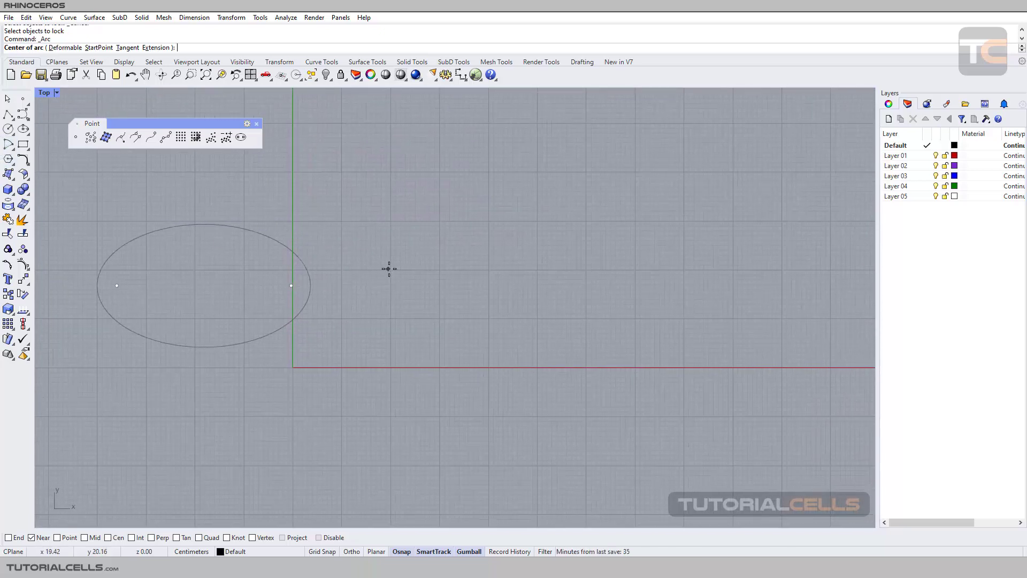
click(379, 226)
click(409, 339)
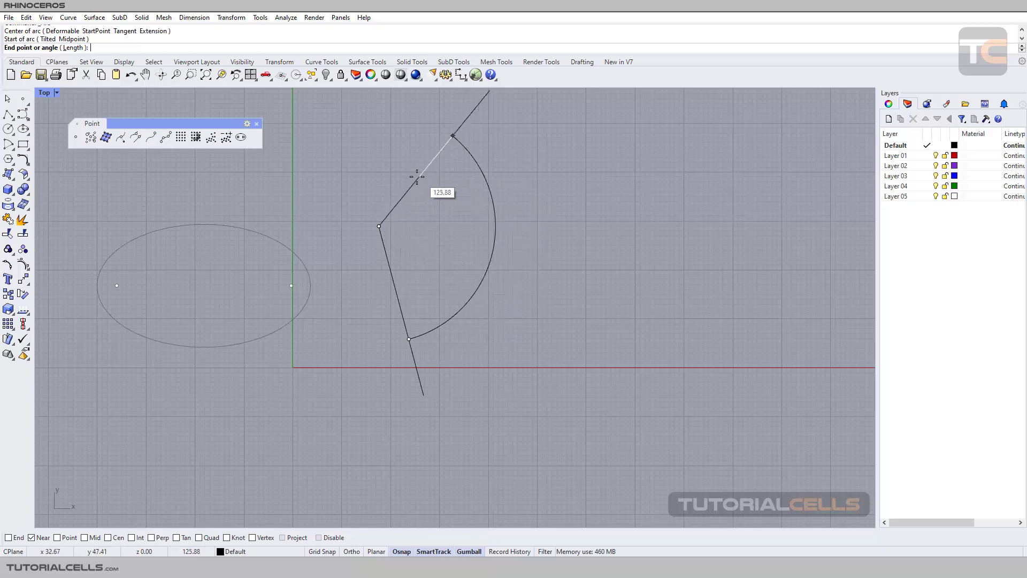
click(397, 186)
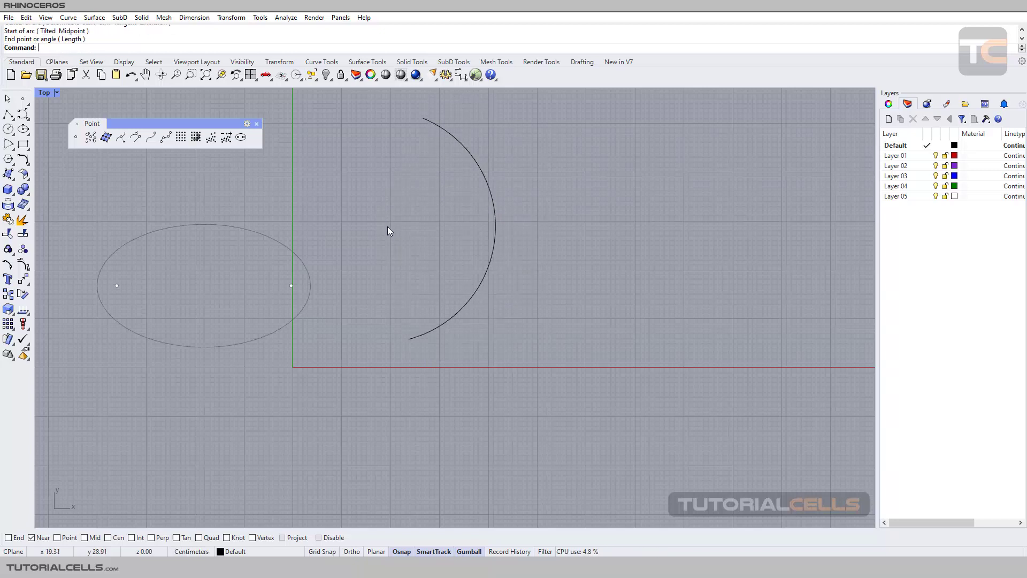
click(487, 261)
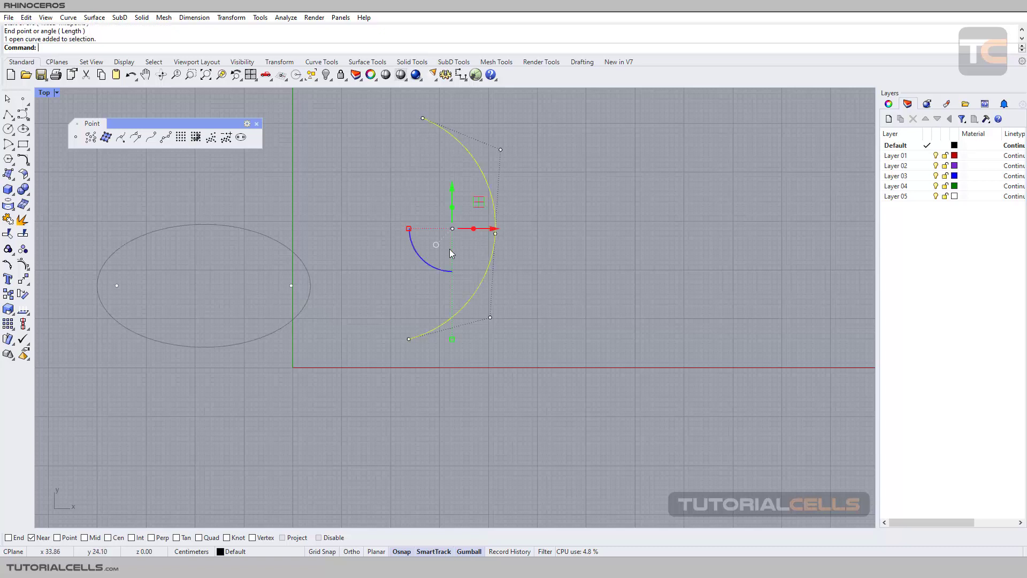
click(374, 227)
click(497, 249)
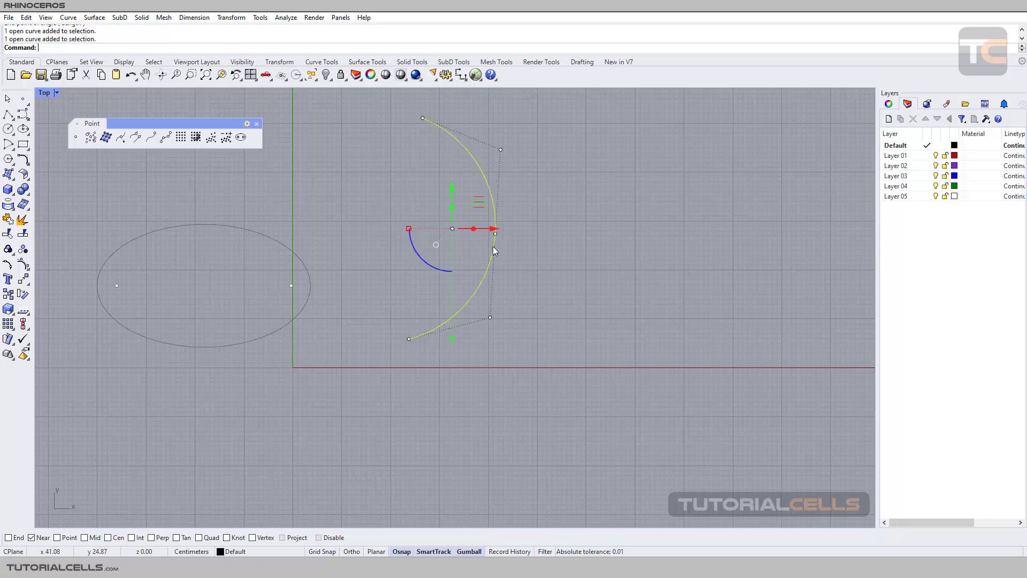
click(348, 223)
Step: Mark the arc's centre point with MarkFoci, then zoom out and shift the view right
click(240, 138)
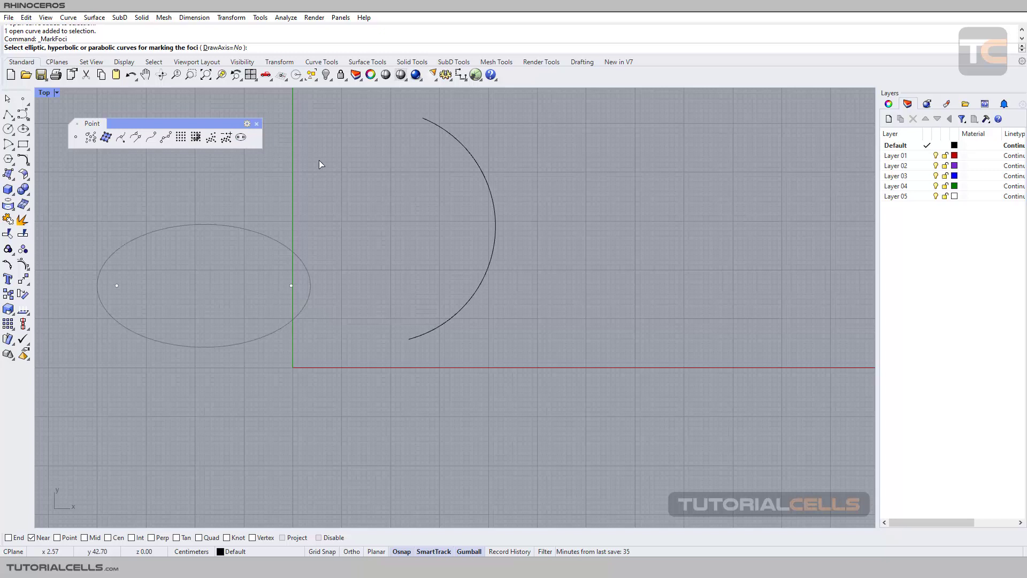
click(483, 176)
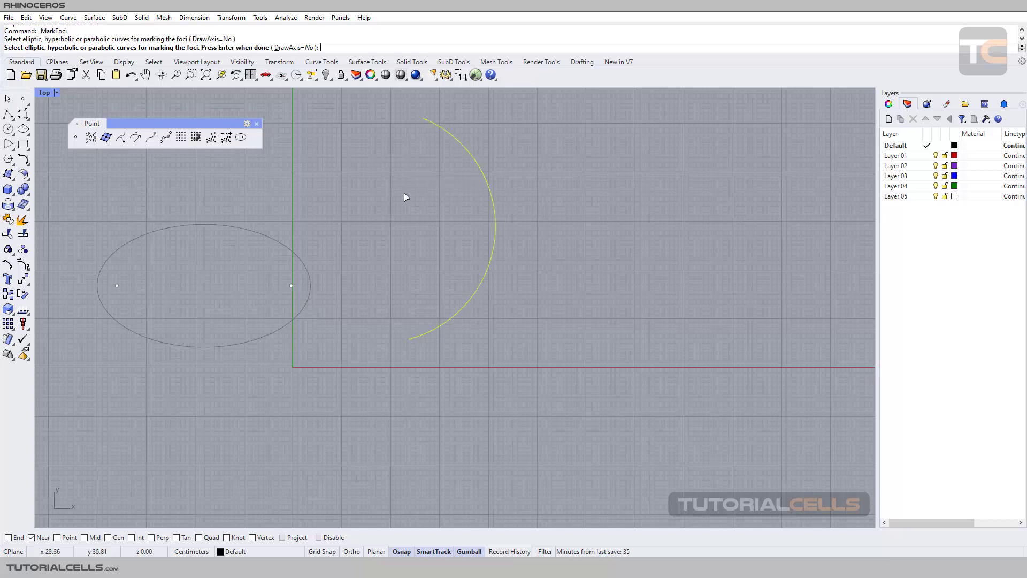
key(Return)
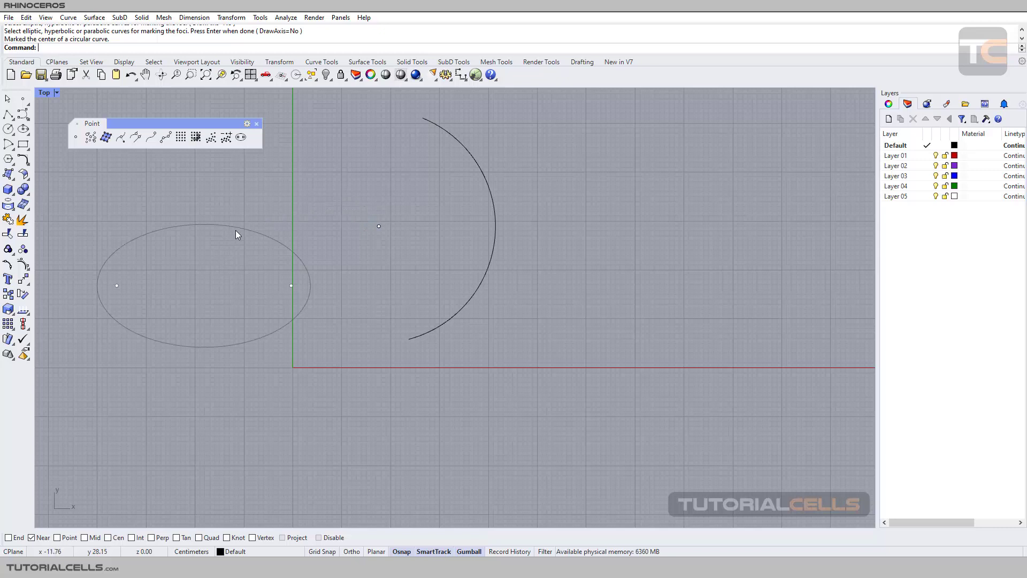
scroll(240, 228, down, 1)
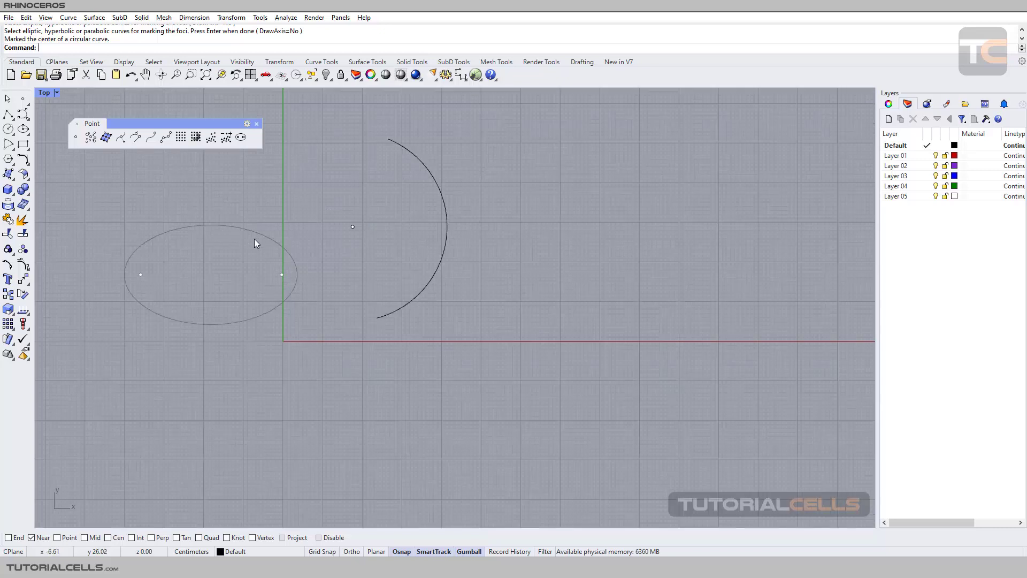
right_drag(254, 239, 300, 242)
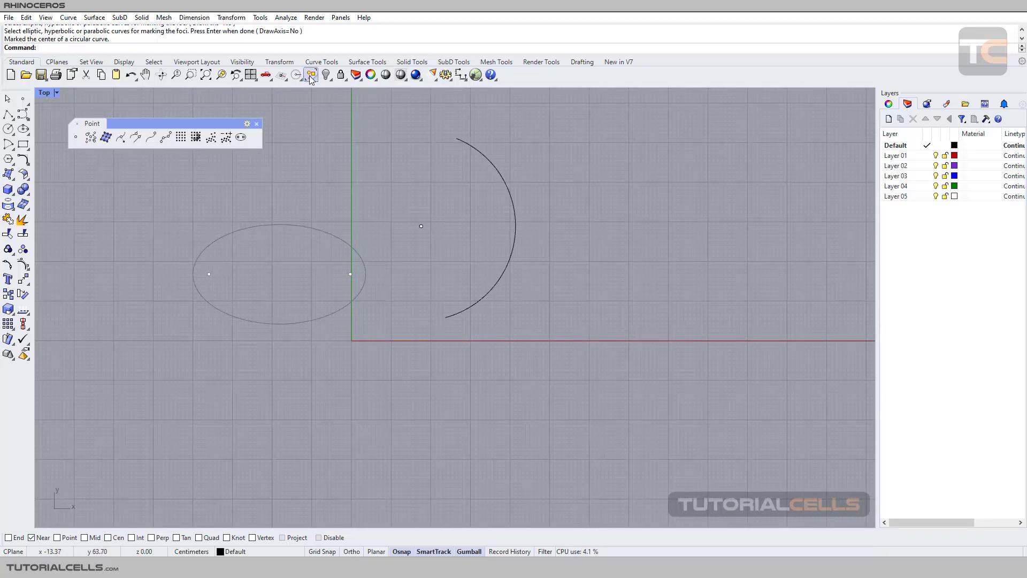
Step: Cancel Hide and undo to remove the arc and its centre point
click(328, 76)
click(331, 82)
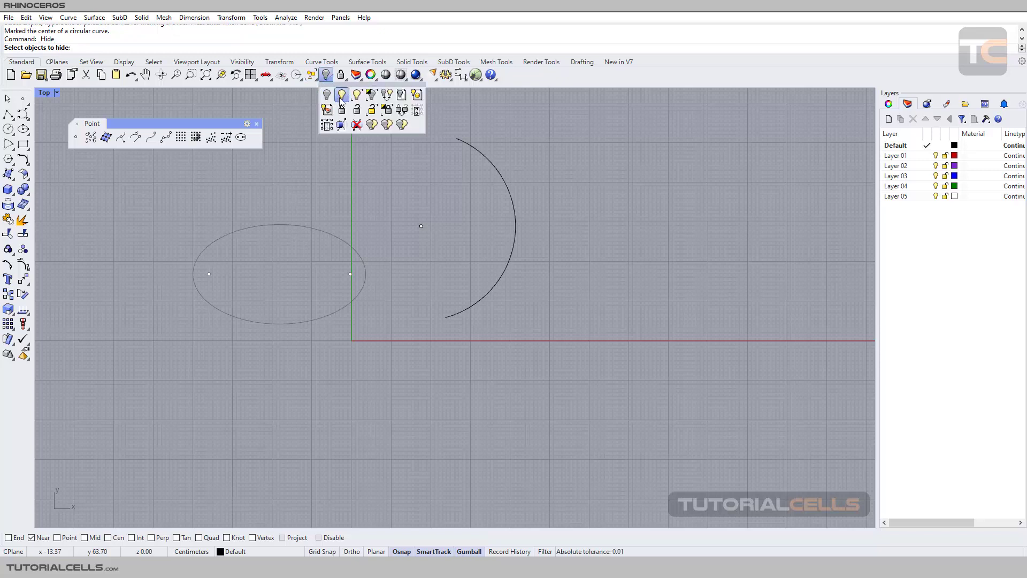
right_click(327, 95)
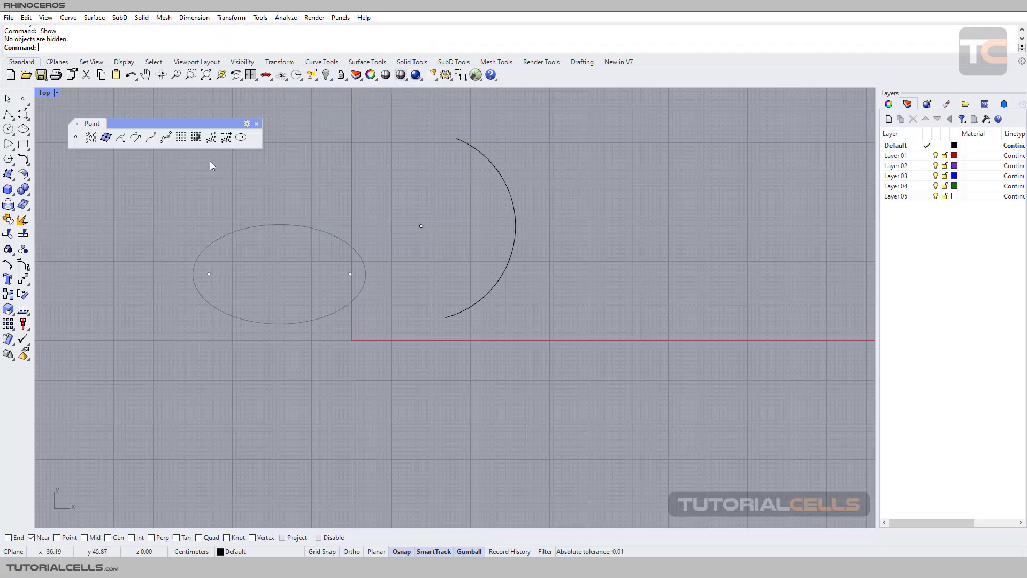
key(ctrl+z)
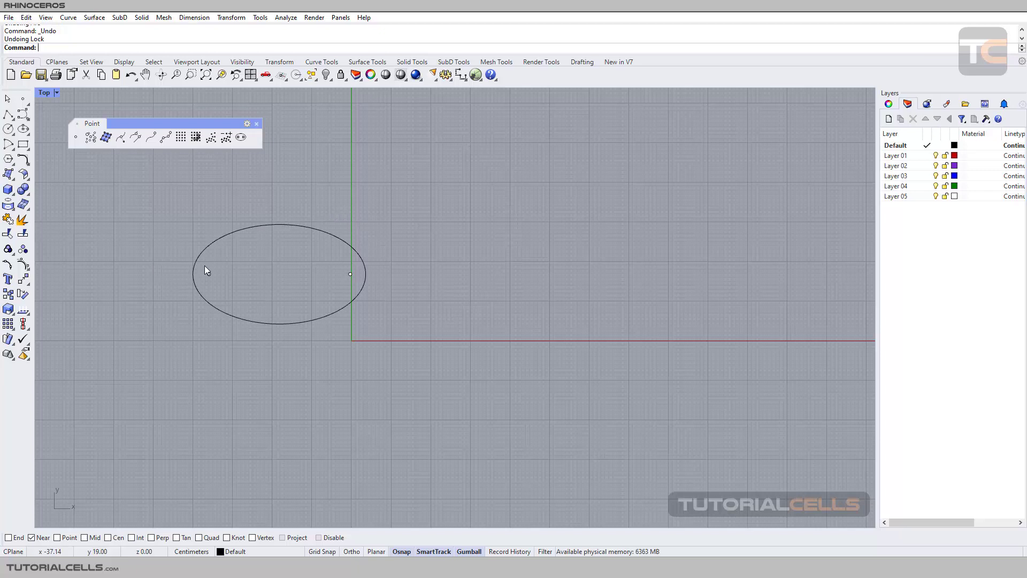
Step: Move the ellipse right of the vertical axis and delete the two leftover points
click(216, 241)
drag(303, 276, 495, 270)
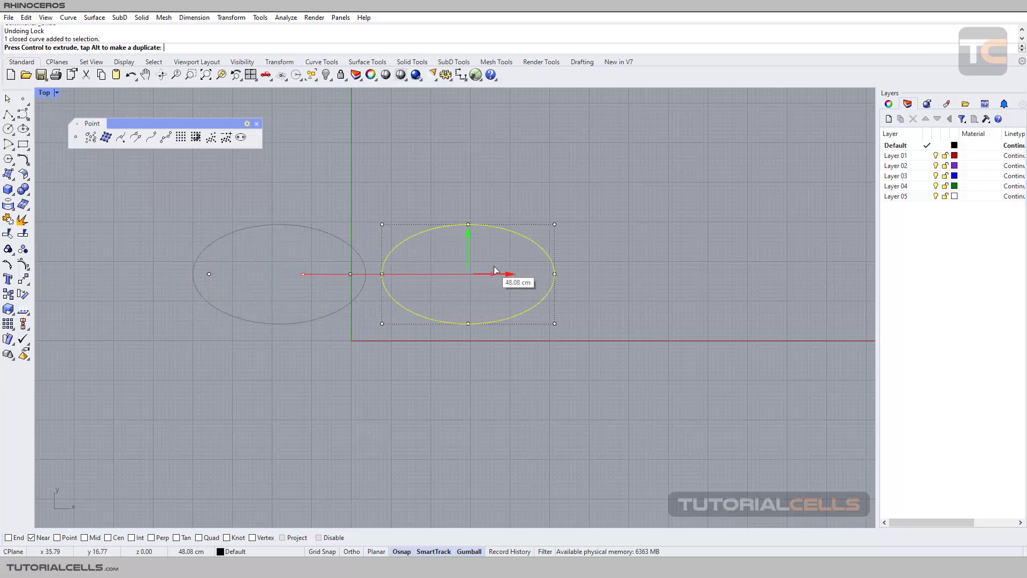
drag(168, 225, 361, 320)
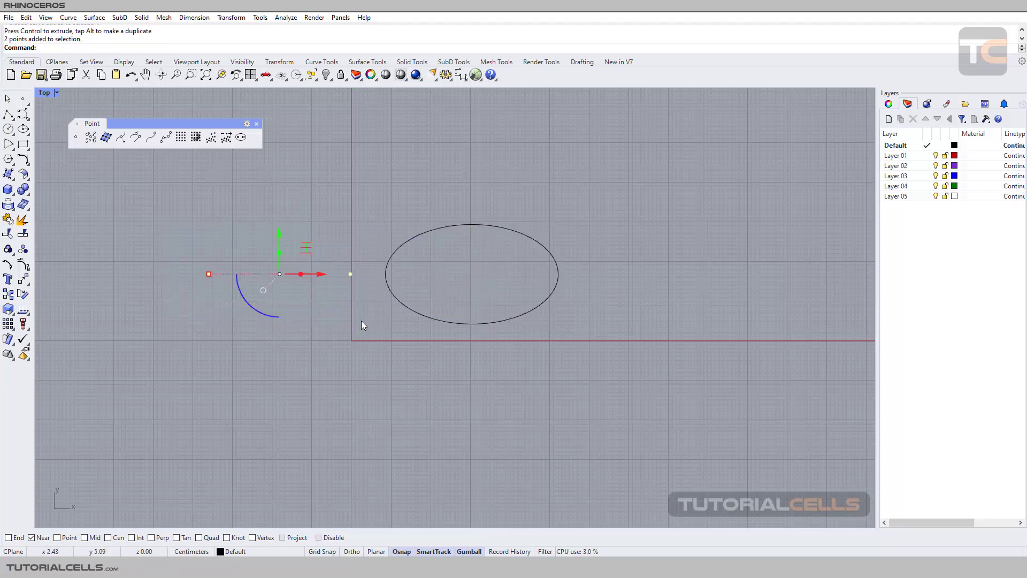
key(Delete)
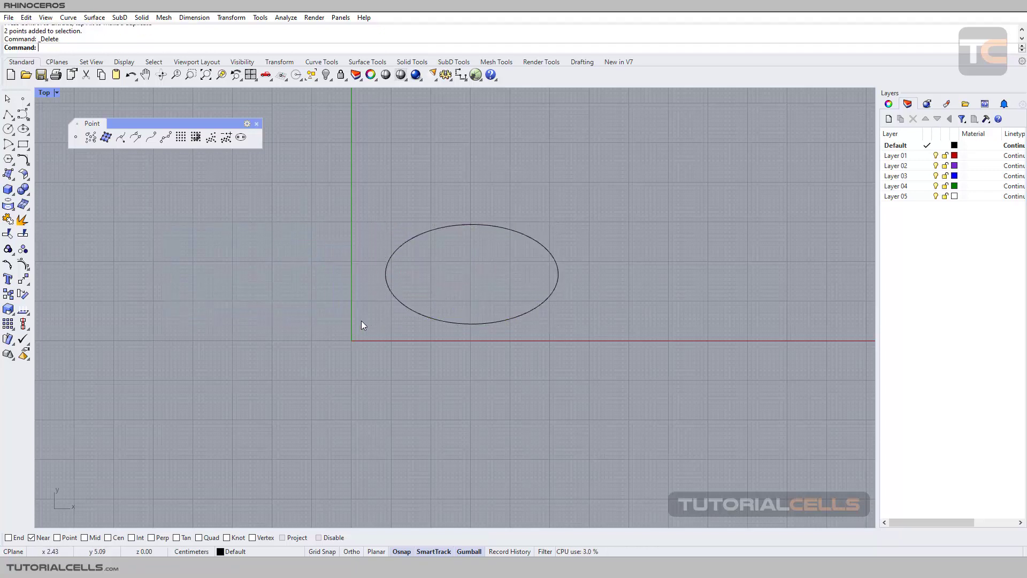
click(242, 139)
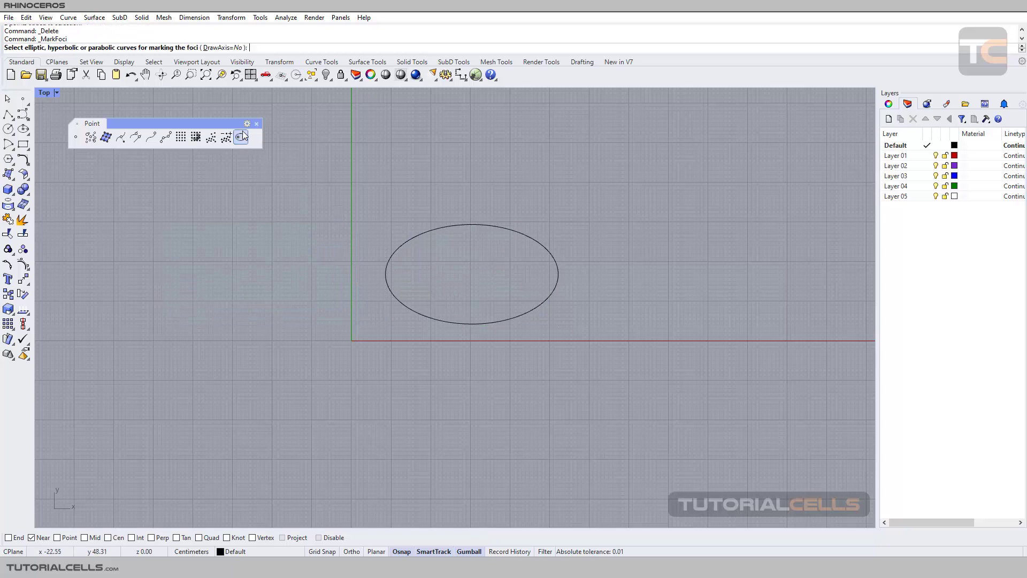
Step: Mark the ellipse's foci with DrawAxis=Yes so a line joins them, then pan the view left
click(219, 48)
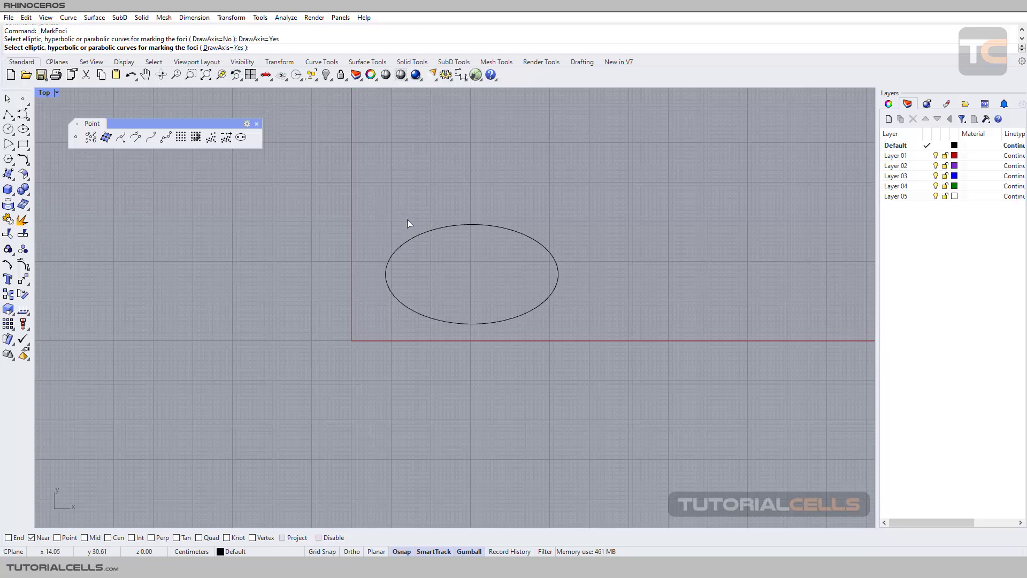
click(414, 236)
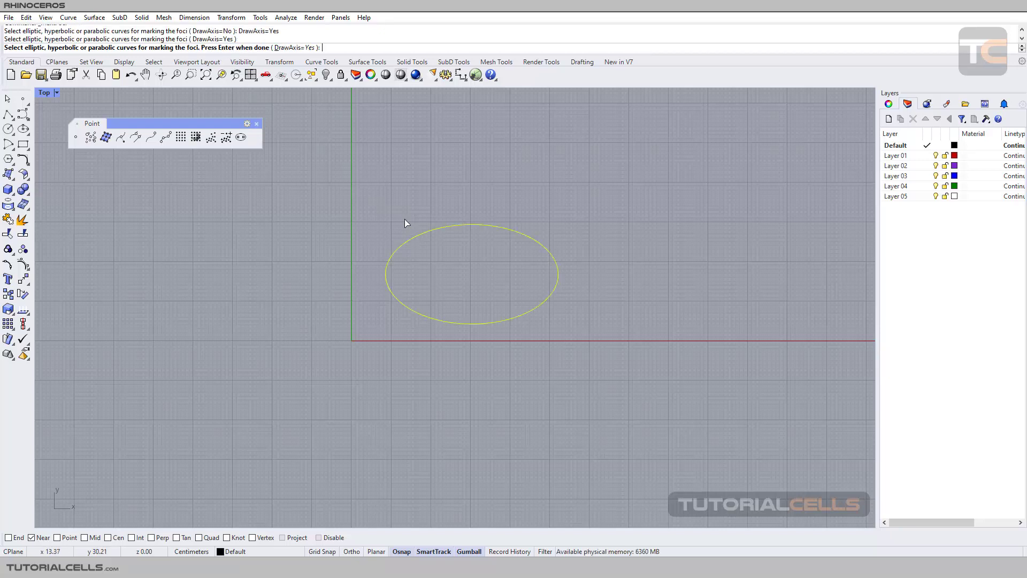
key(Return)
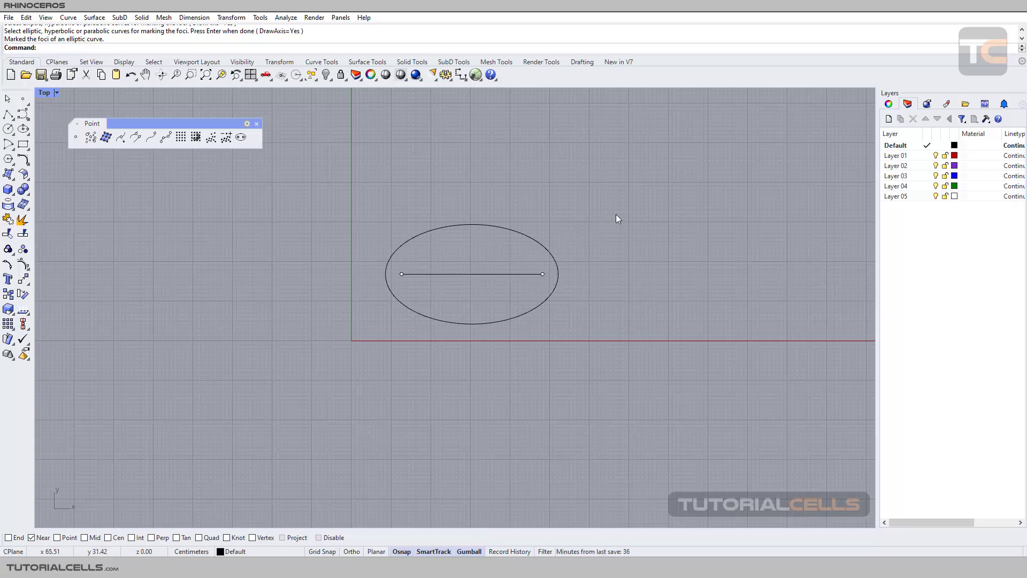
right_drag(615, 214, 382, 198)
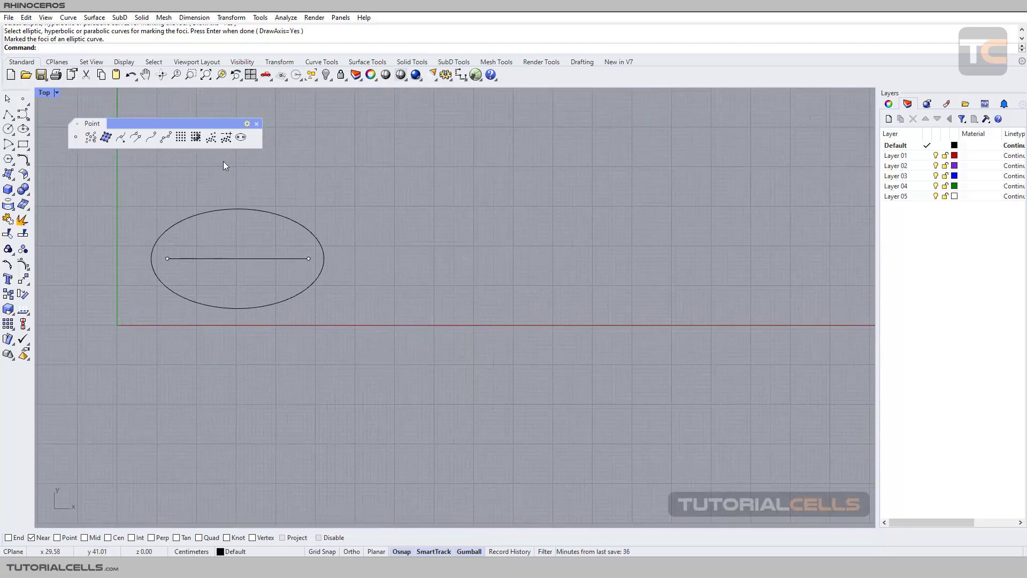
Step: Draw an arched conic curve right of the vertical axis from start, end, apex and curvature points
click(23, 114)
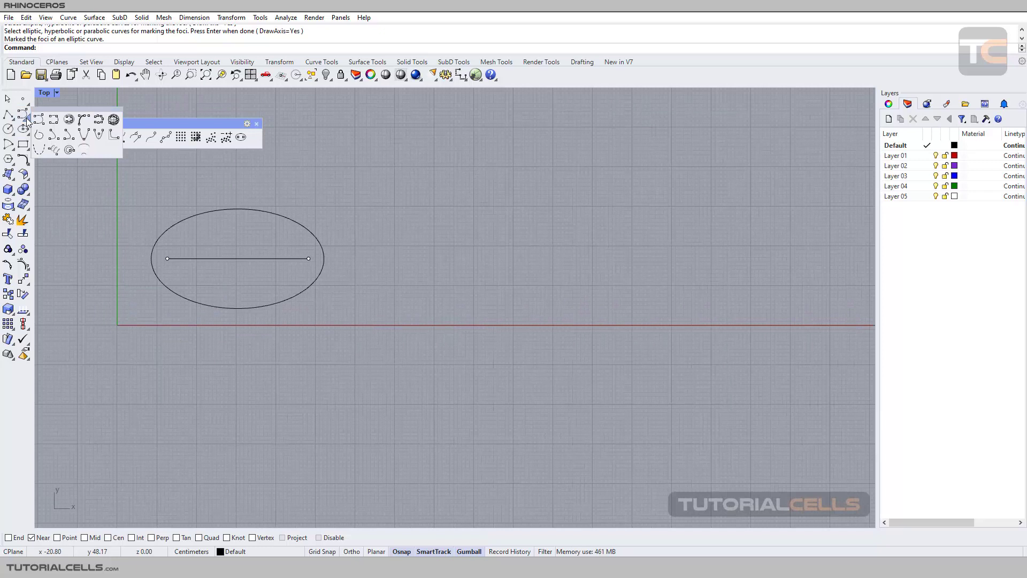
click(52, 136)
click(415, 302)
click(633, 303)
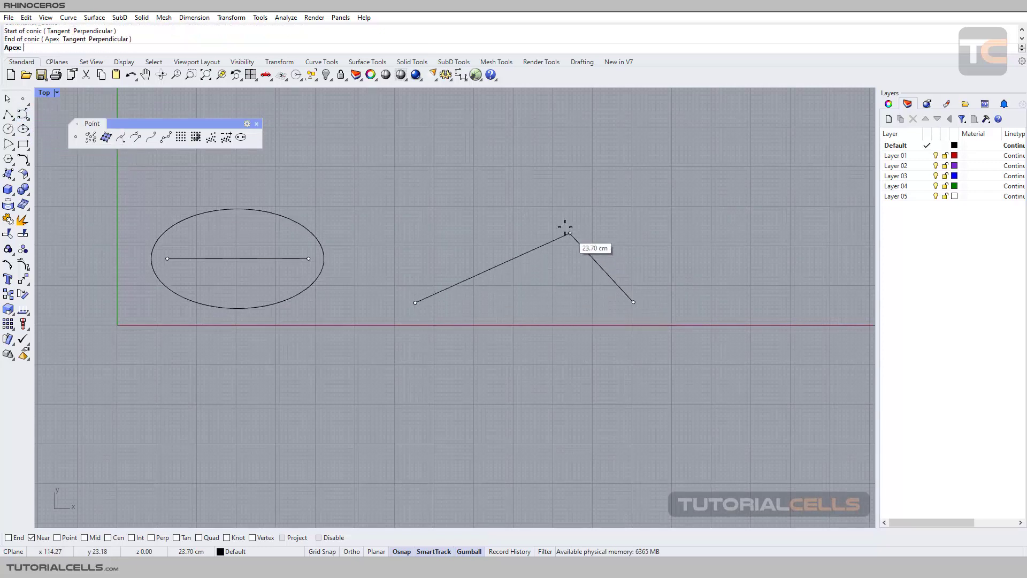
click(532, 194)
click(522, 258)
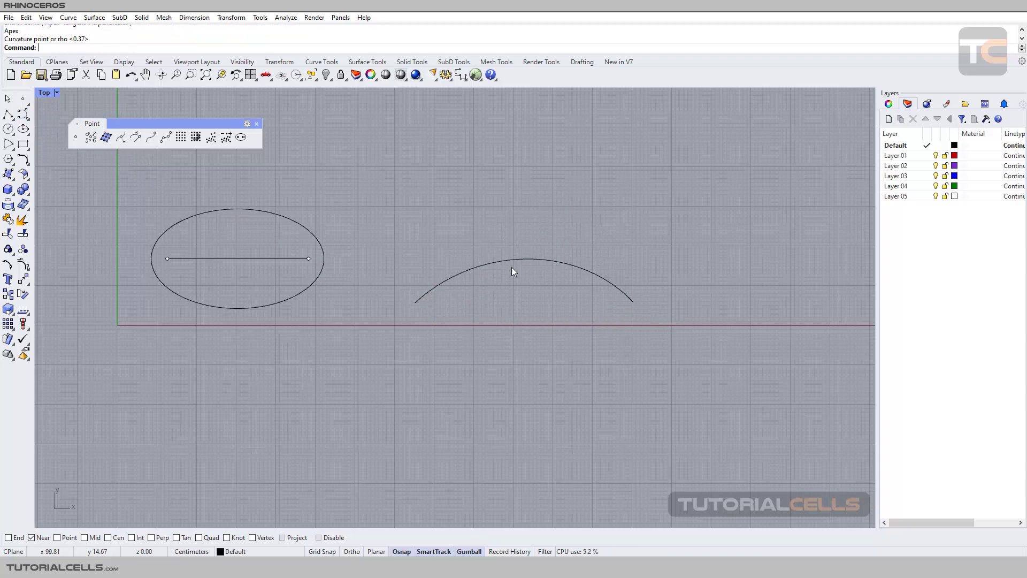
click(515, 258)
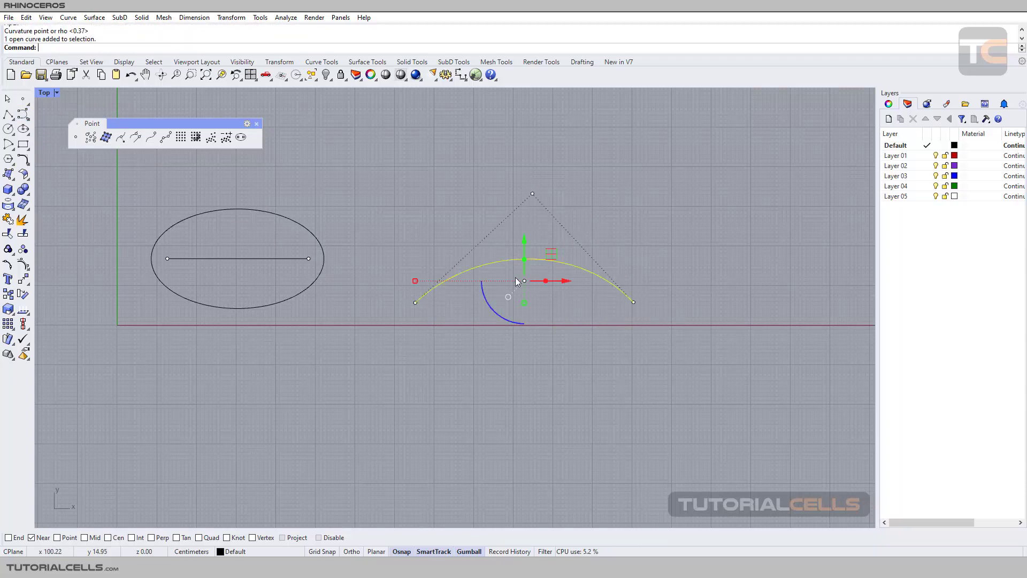
click(524, 346)
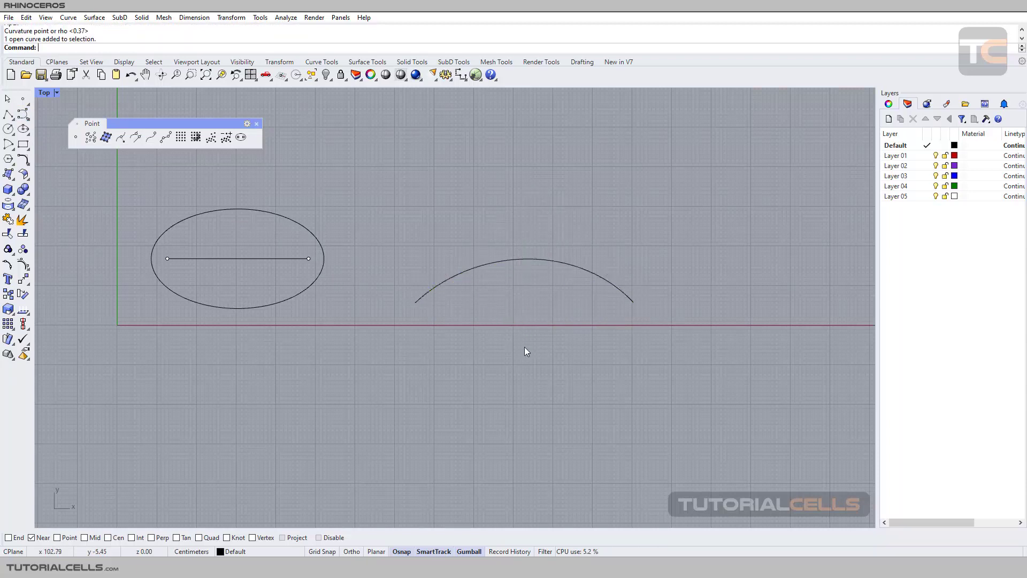
Step: Mark the conic's foci with a joining axis line, then rerun MarkFoci with DrawAxis=No
click(245, 140)
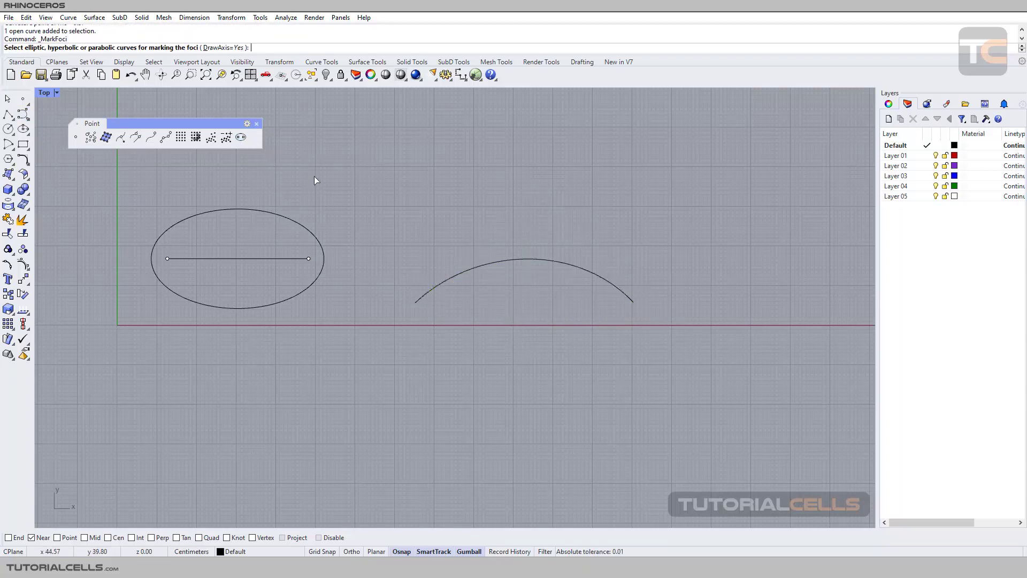
click(489, 264)
key(Return)
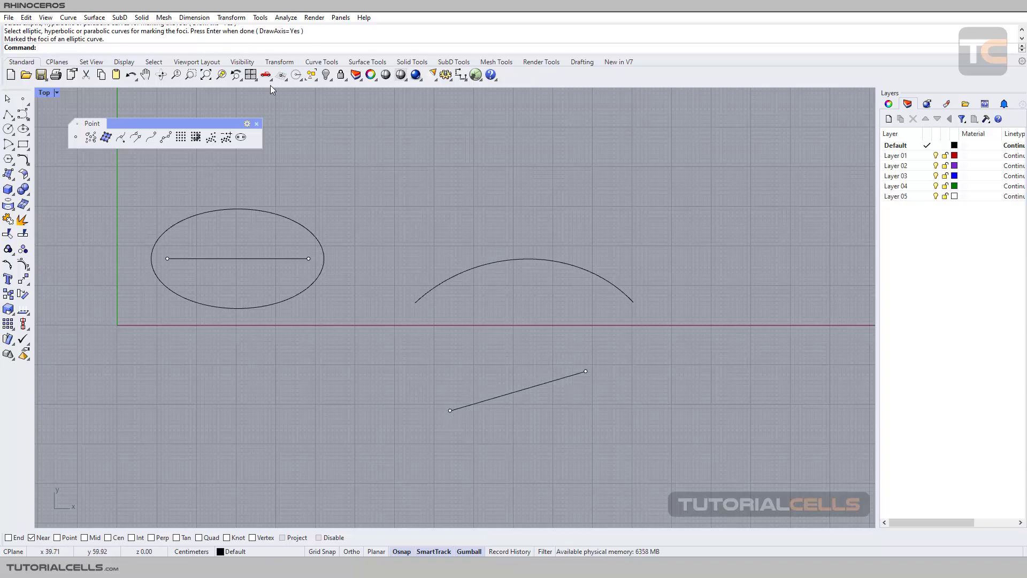
click(235, 134)
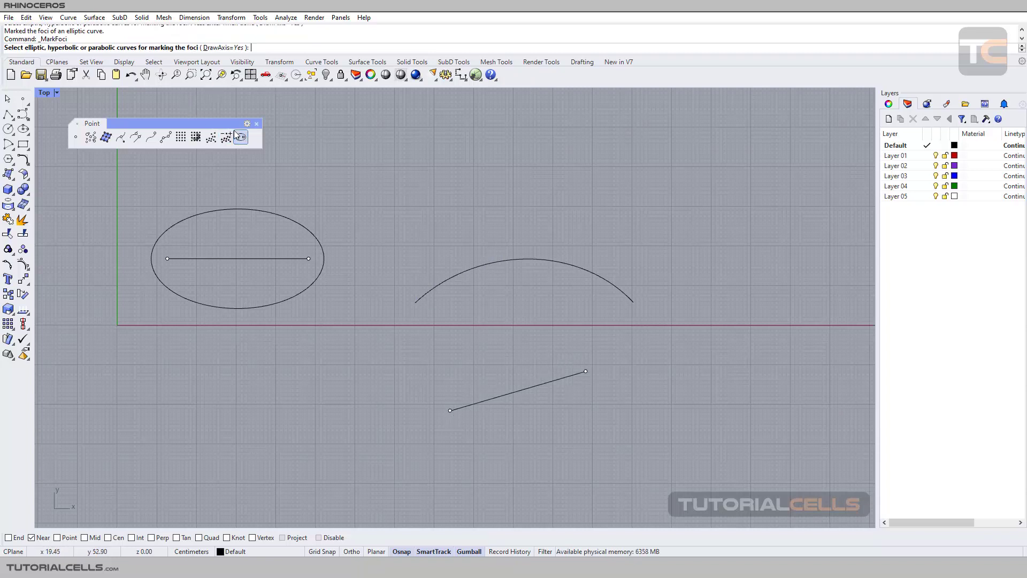
click(218, 48)
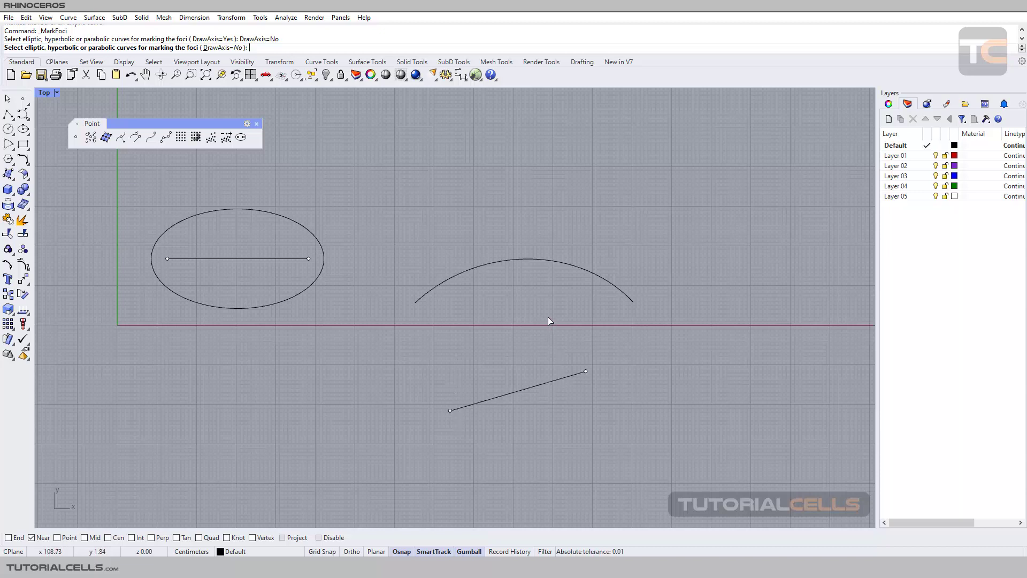
right_drag(548, 317, 463, 302)
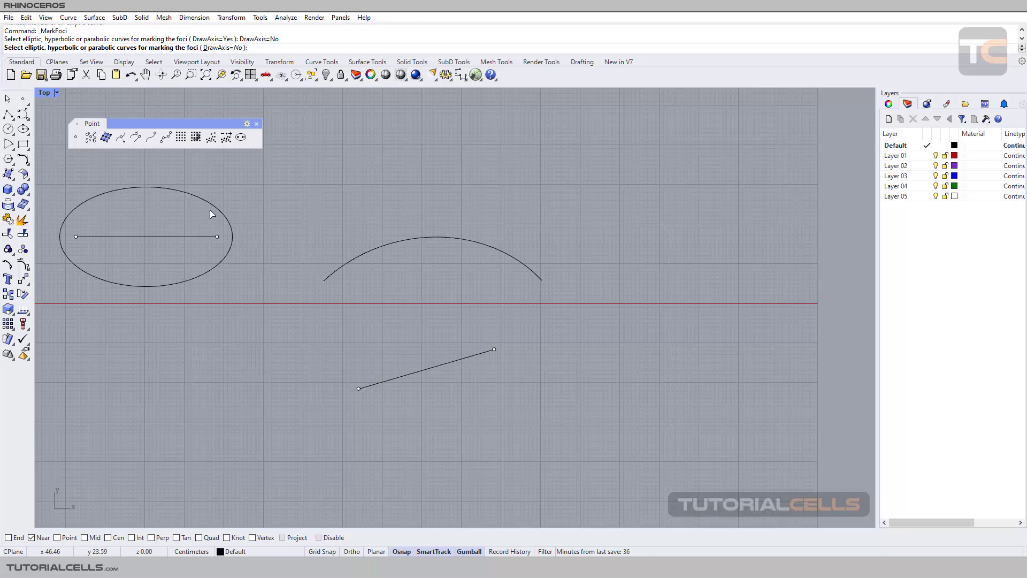
right_drag(285, 241, 370, 232)
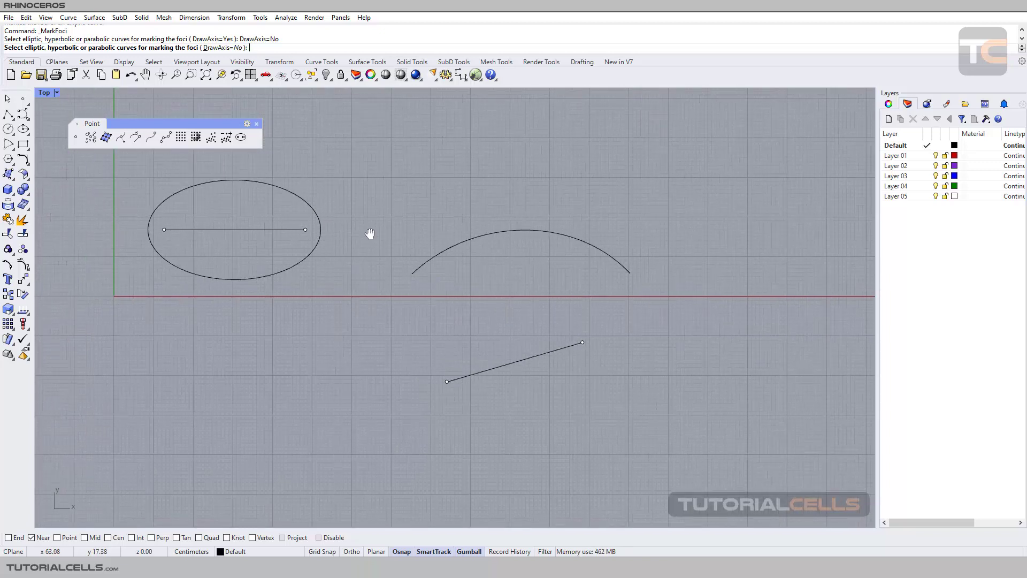